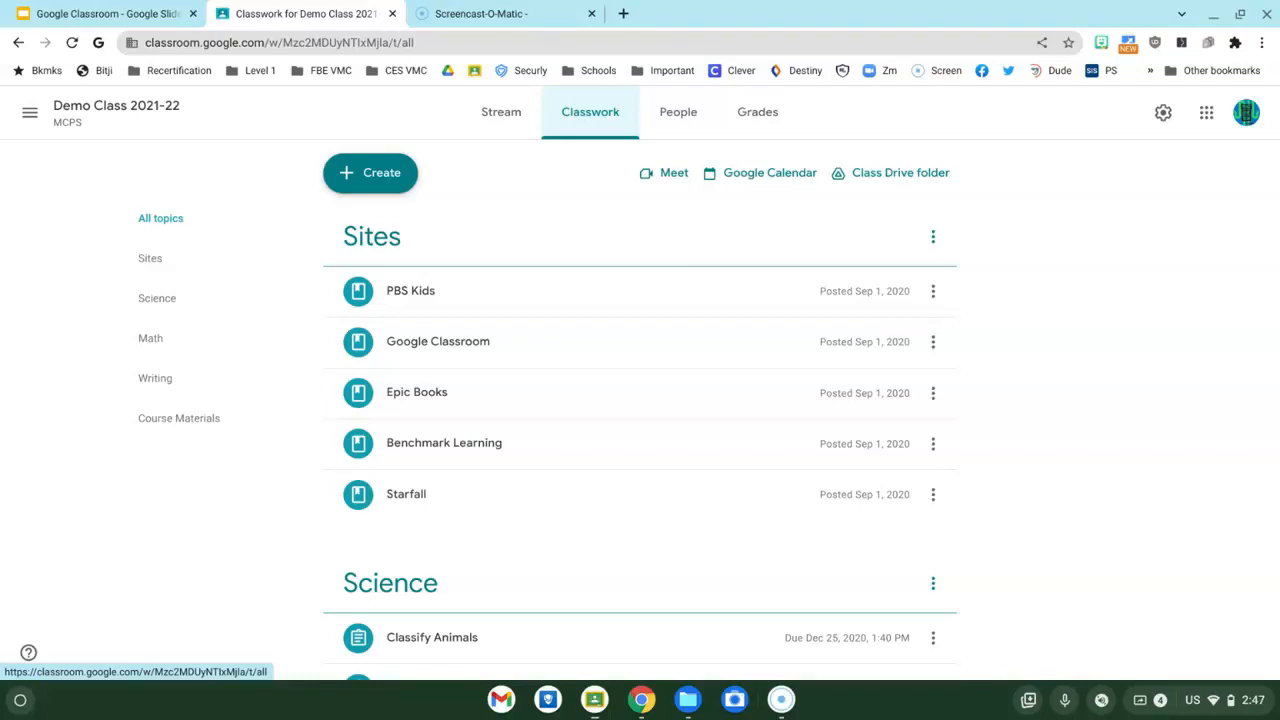
View the class Stream, switch to the Google Slides presentation, and reveal all bullets on the "Ideas for the Stream to get started" slide.
left_click(503, 115)
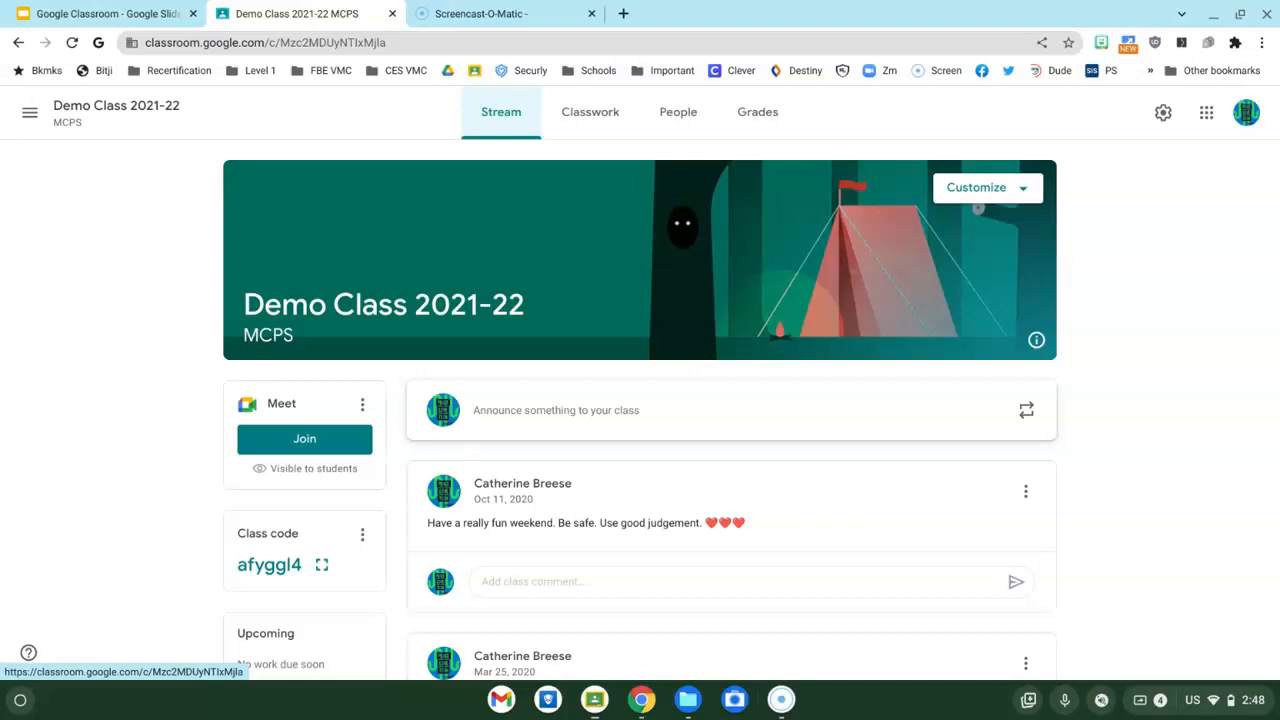
key("ctrl+shift+Tab")
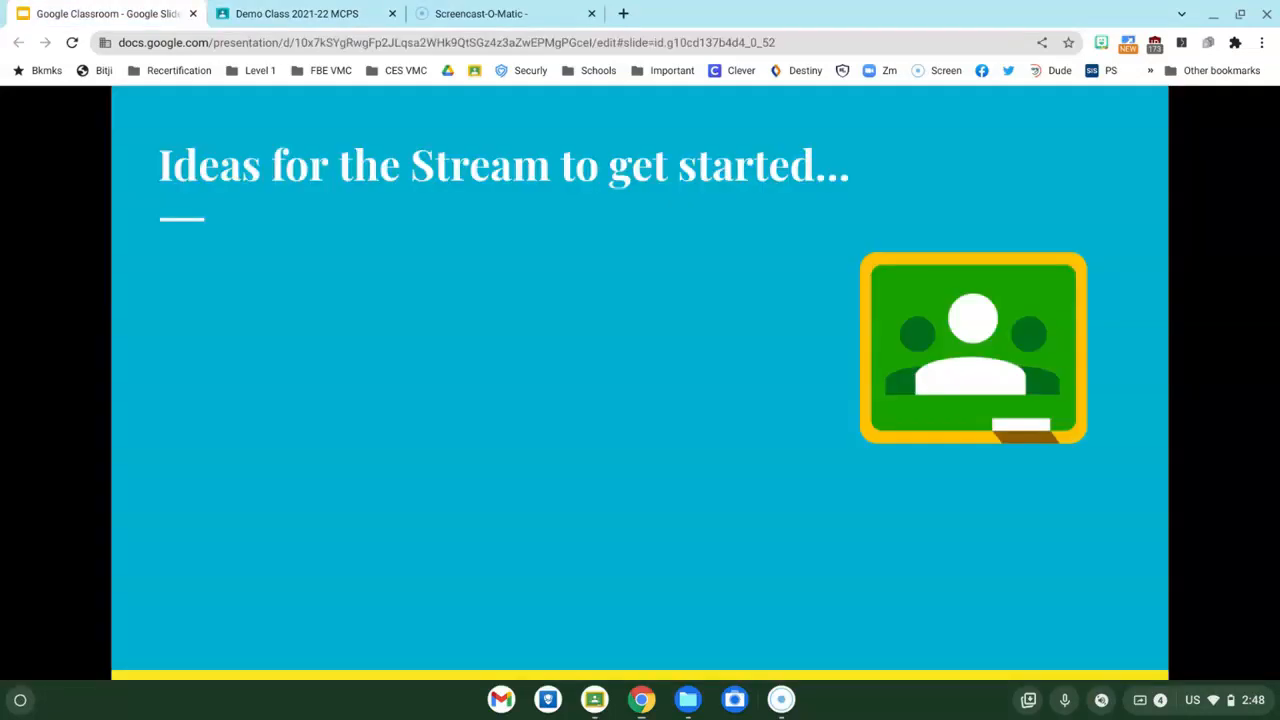
key("Right")
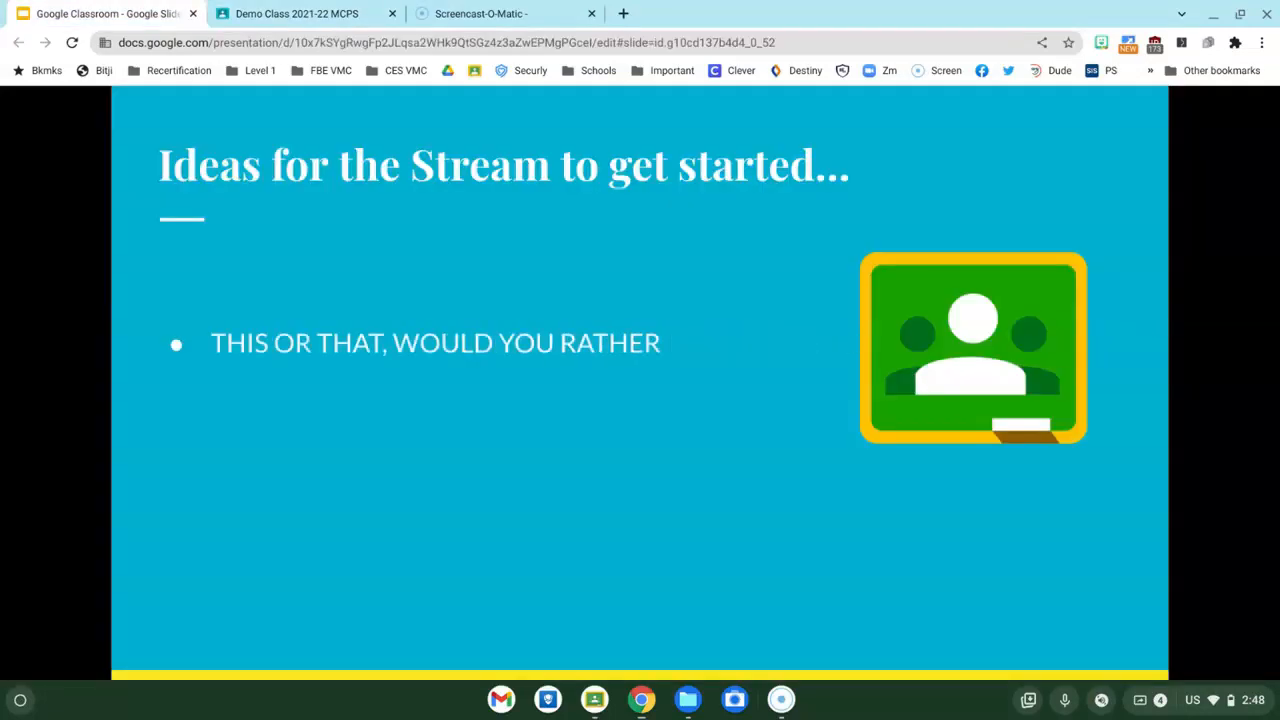
key("Right")
key("Right")
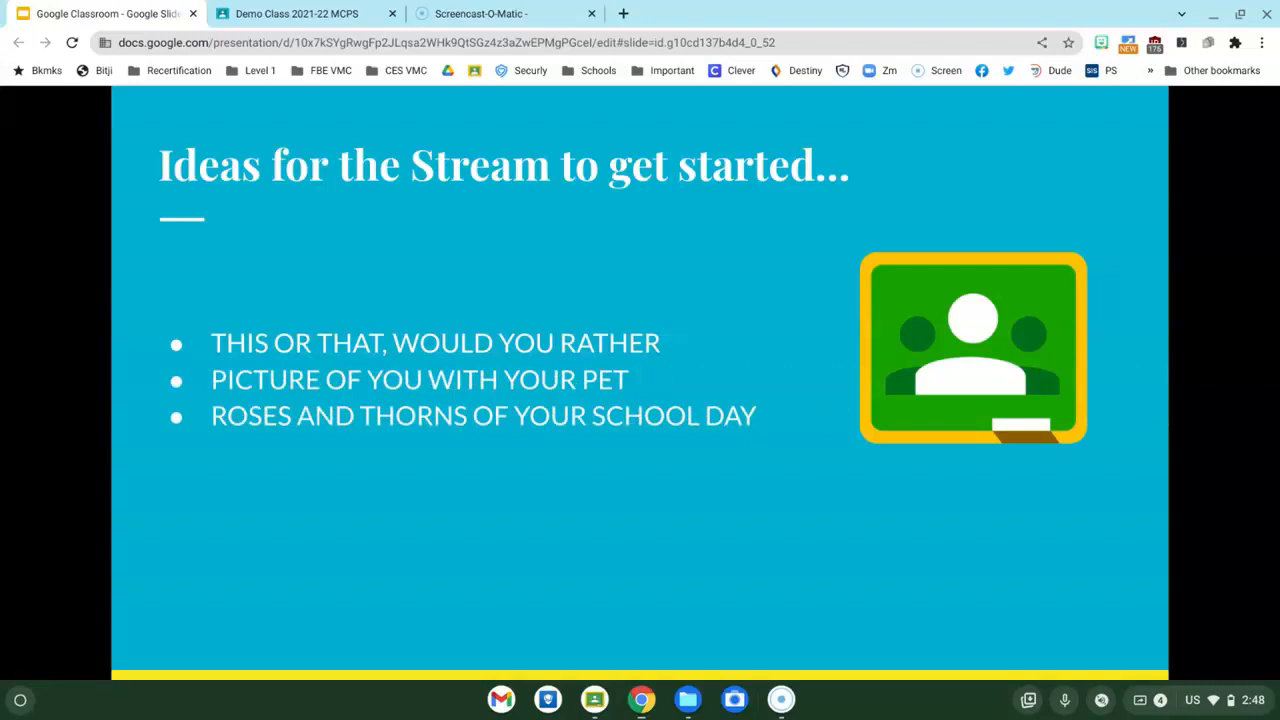
key("Right")
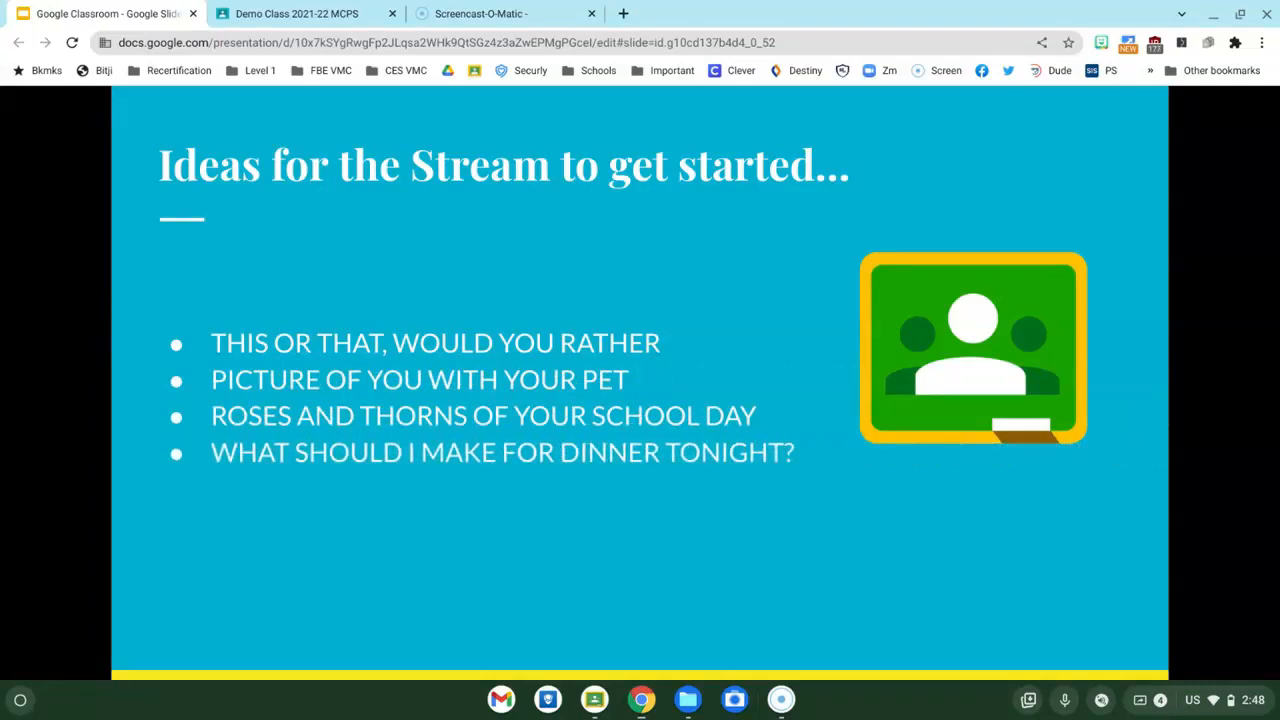
key("Right")
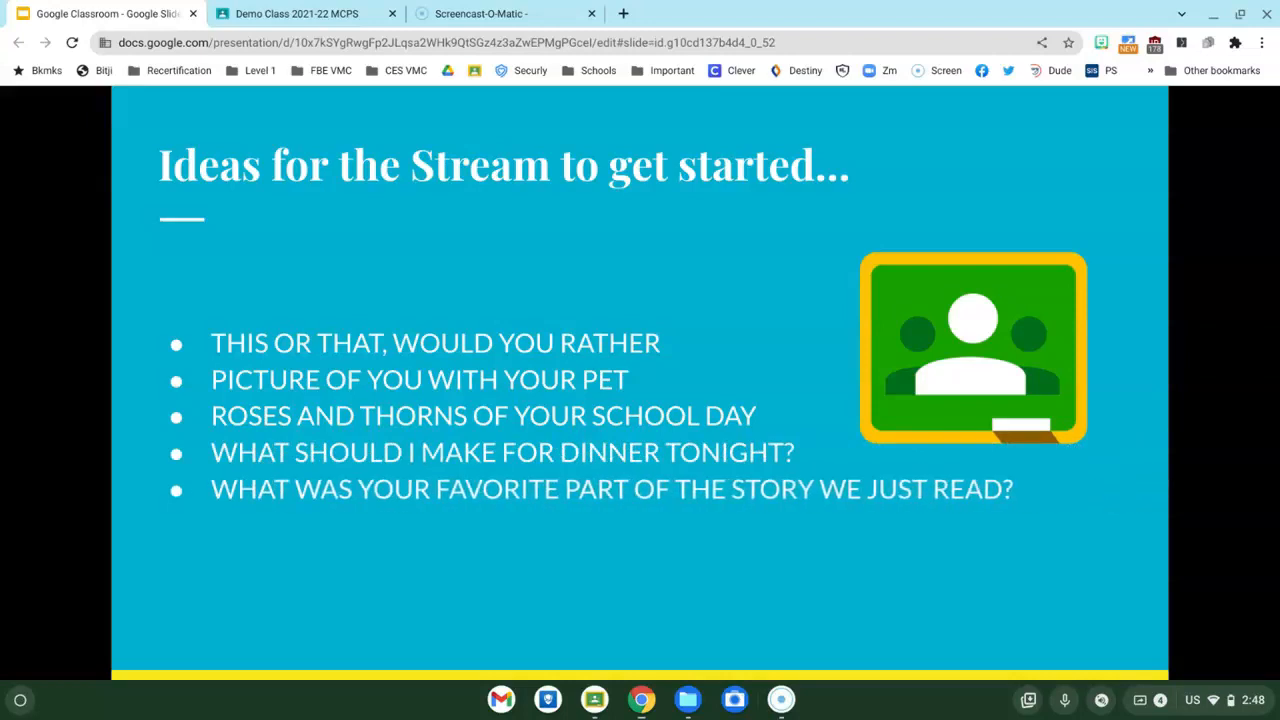
key("Right")
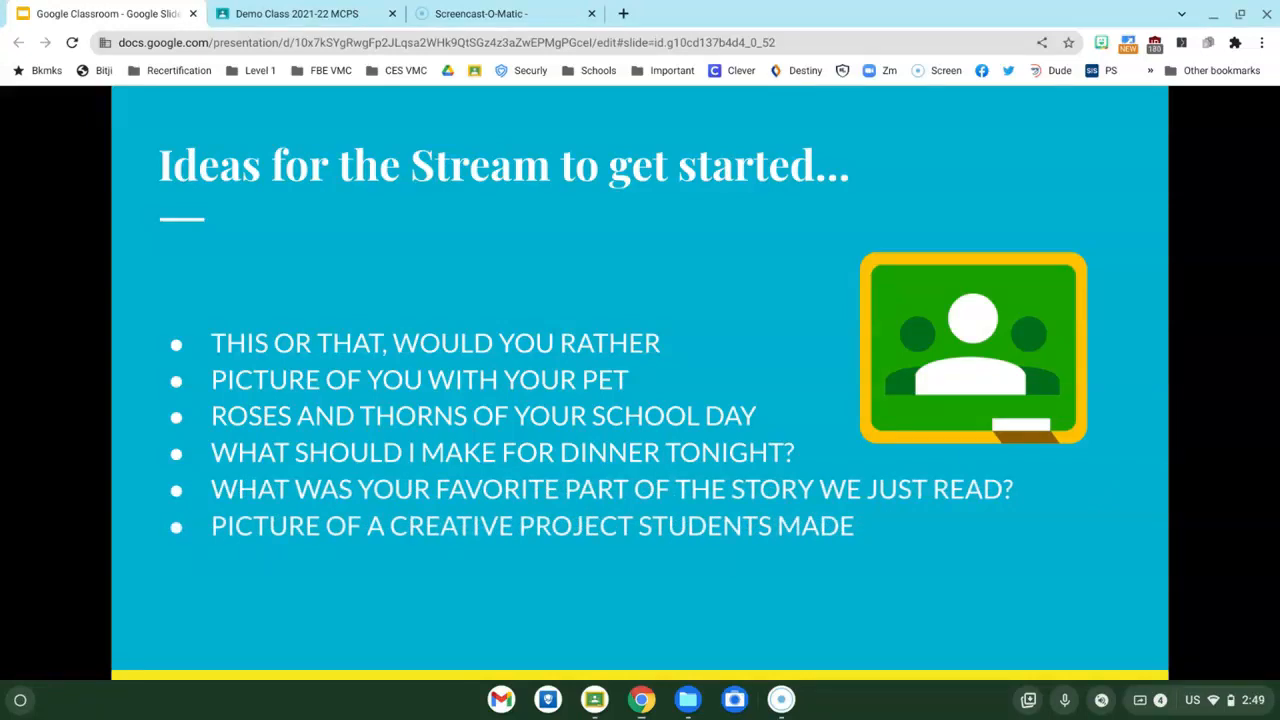
Switch back to Google Classroom and save the class's Stream setting as "Students can post and comment".
key("ctrl+Tab")
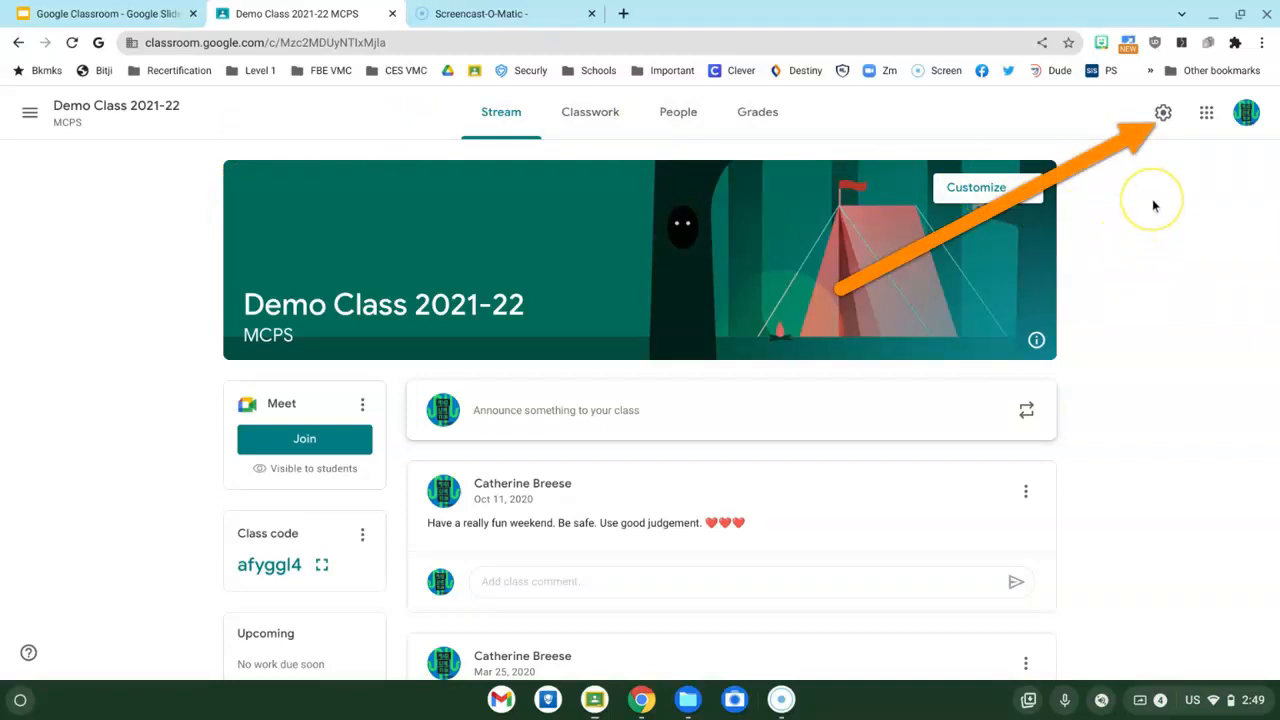
left_click(1162, 114)
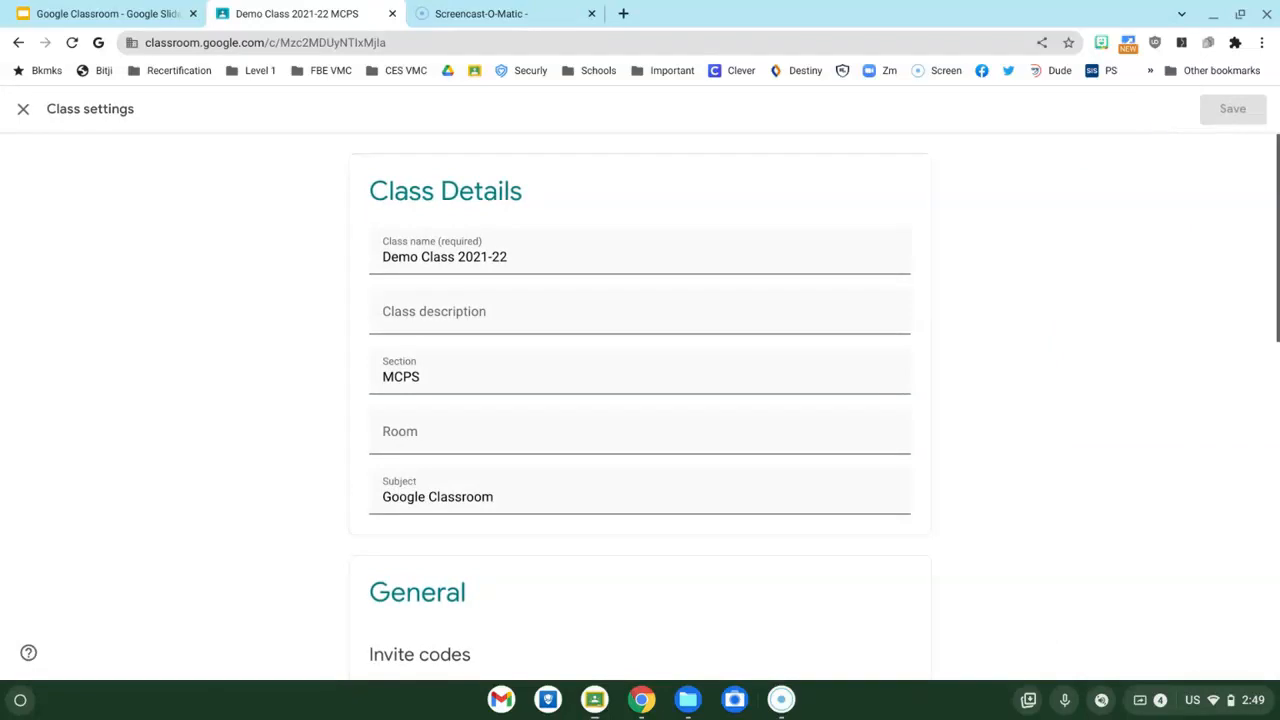
scroll(370, 484, "down", 4)
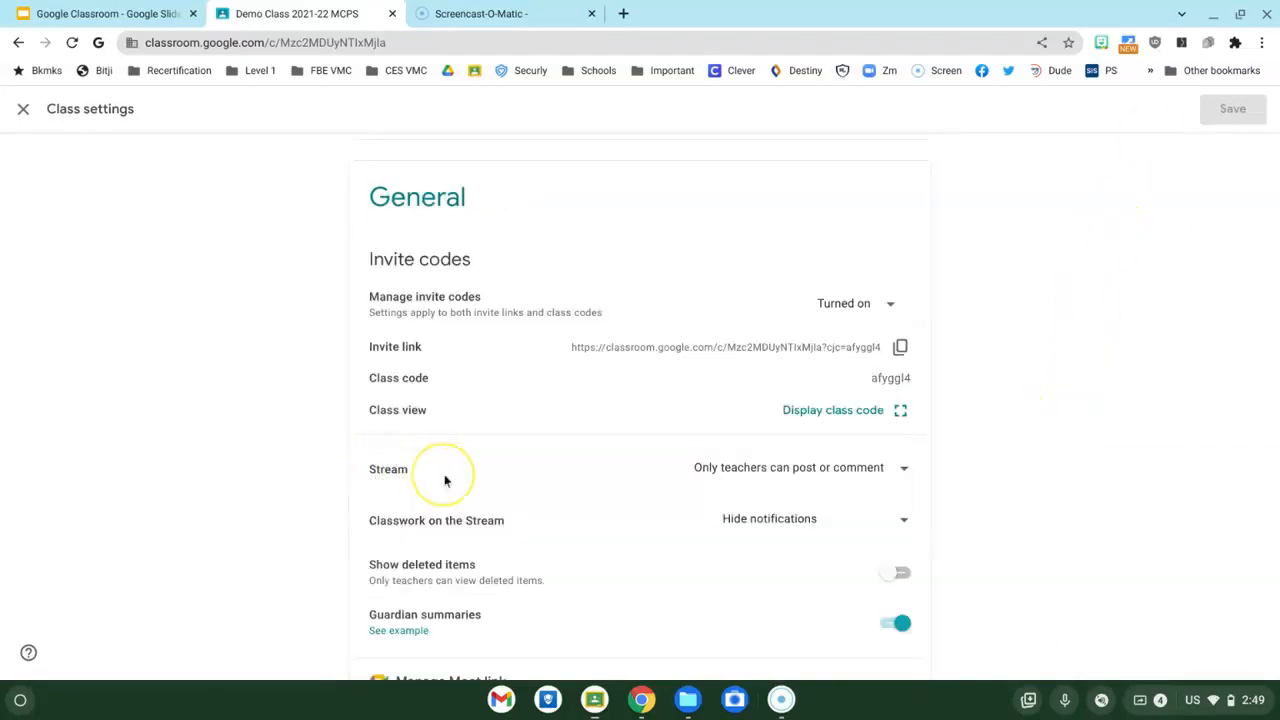
left_click(904, 470)
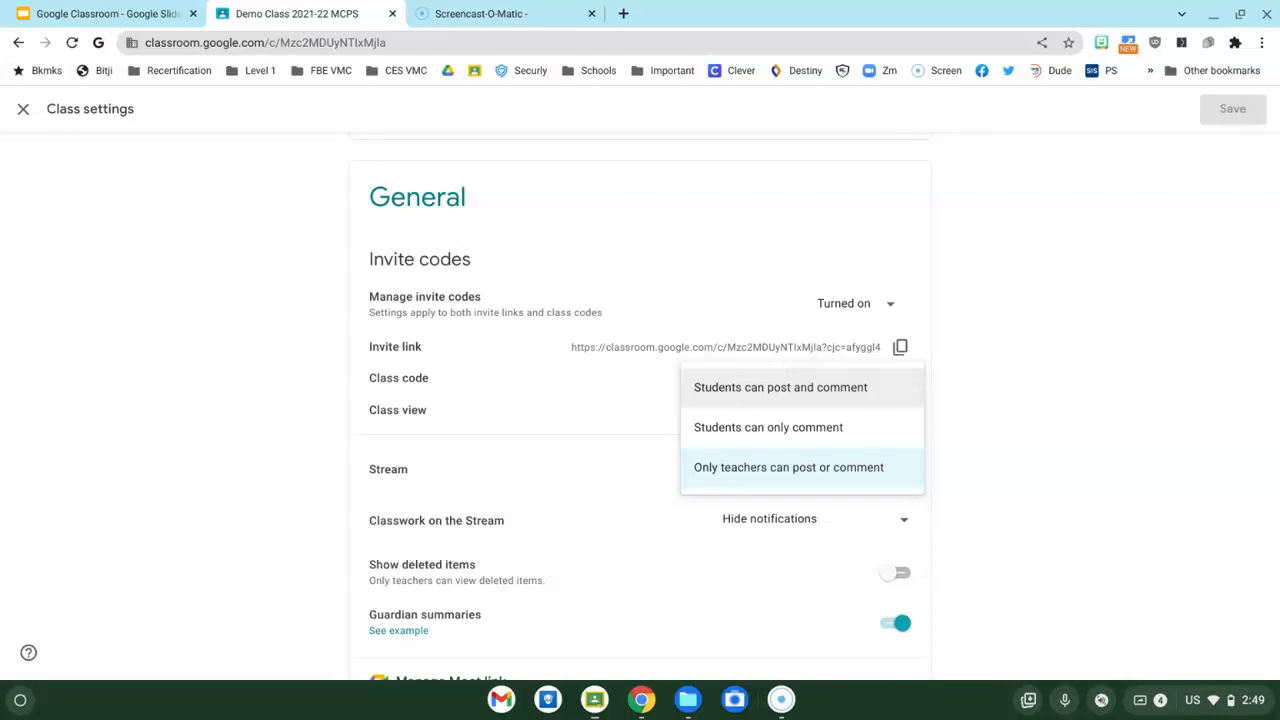
left_click(872, 389)
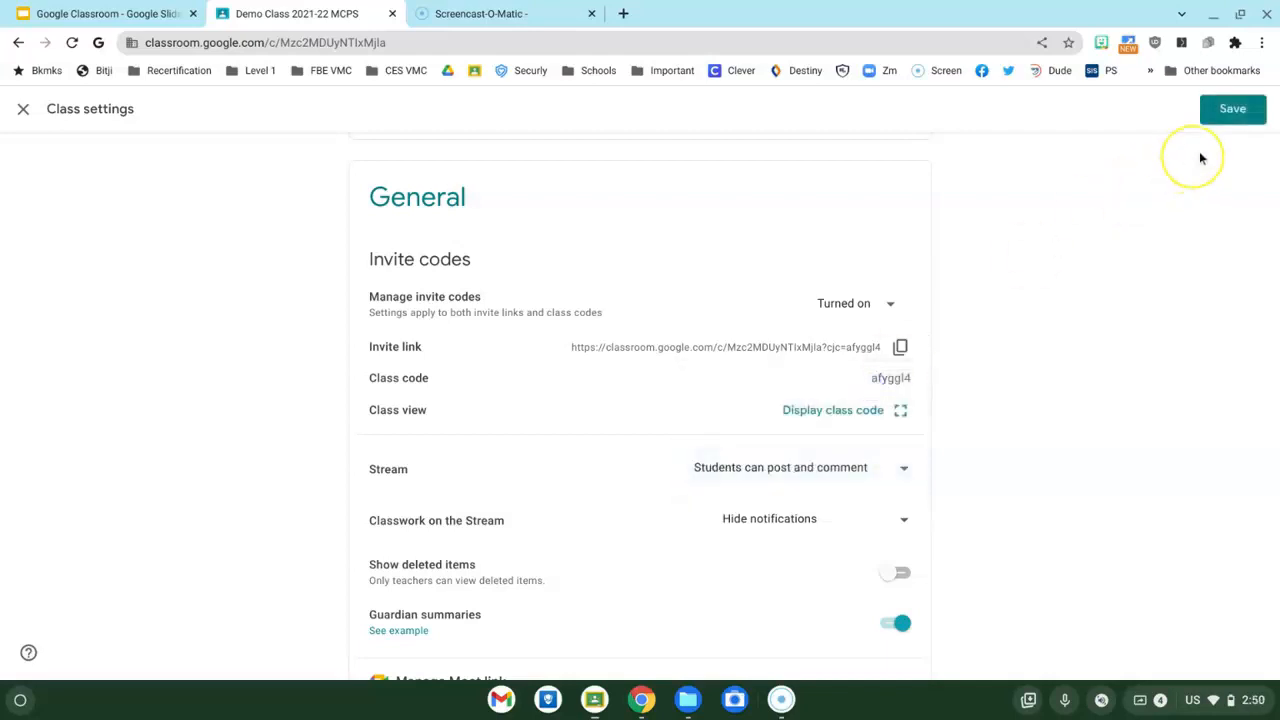
left_click(1229, 112)
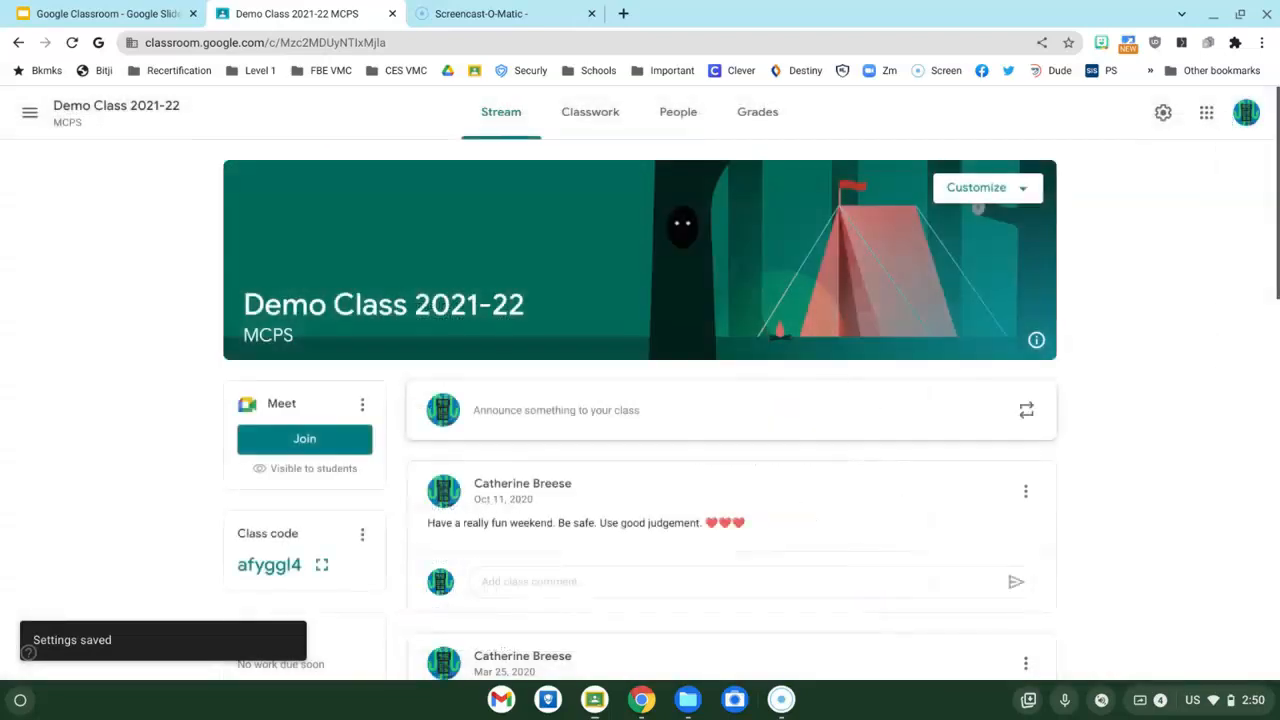
Start a Stream announcement for all students in the demo class, with the text "Pancake and Sushi are best friends.".
left_click(575, 417)
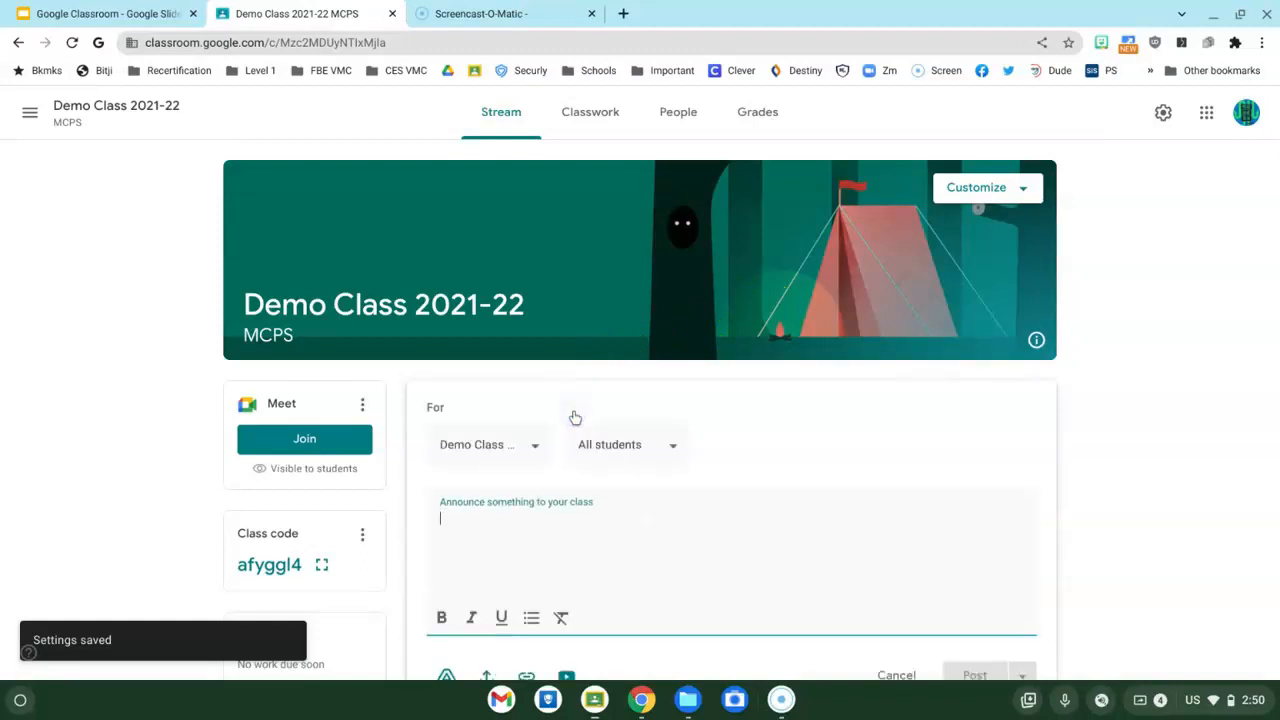
left_click(535, 450)
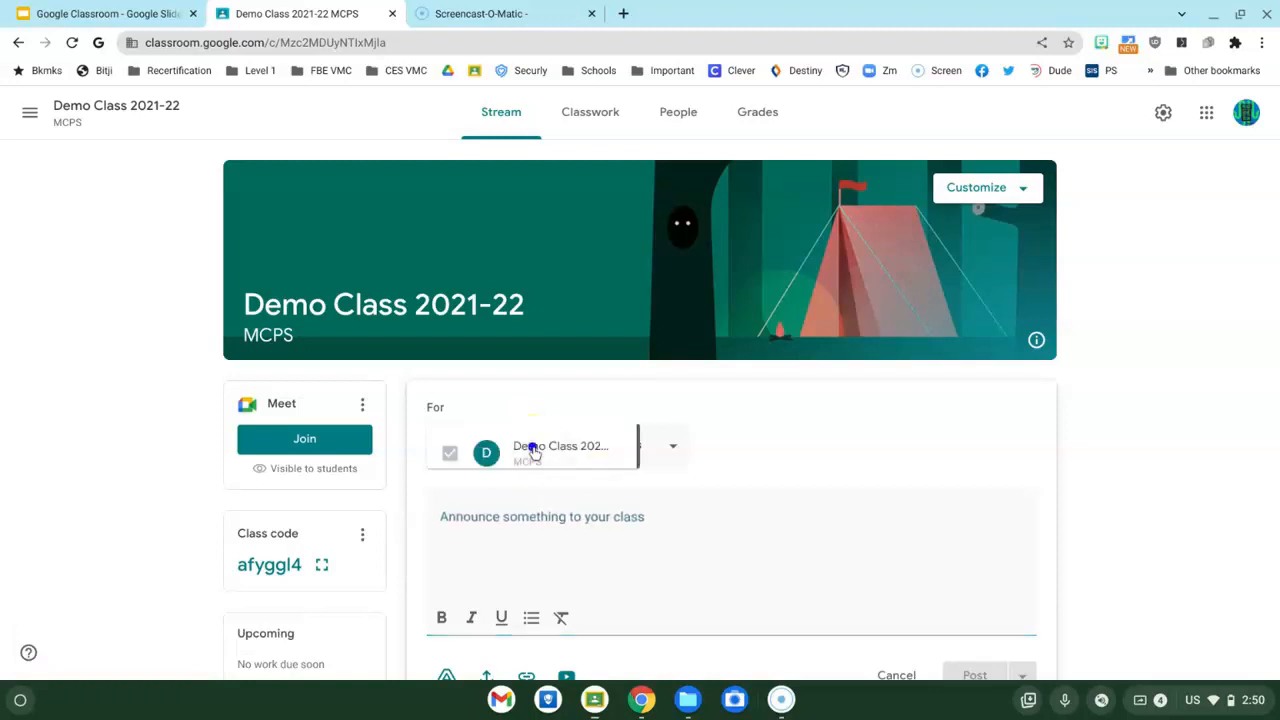
left_click(675, 450)
left_click(675, 450)
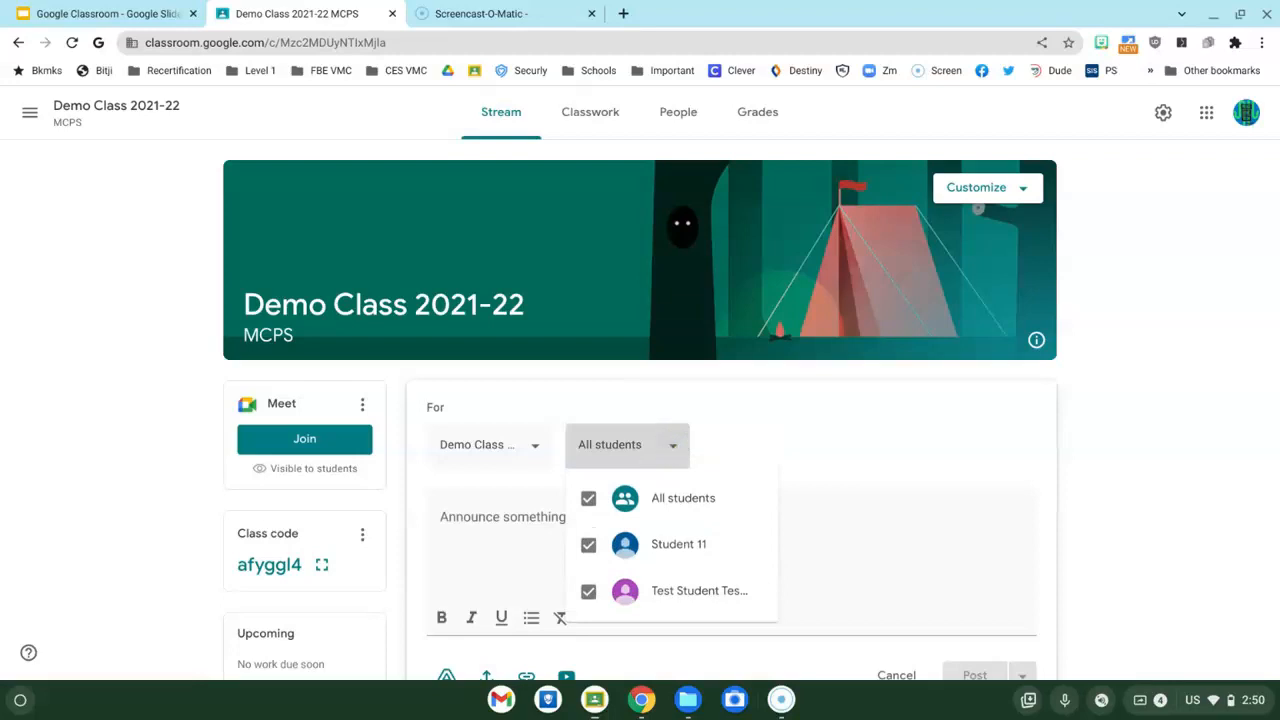
left_click(736, 439)
left_click(457, 516)
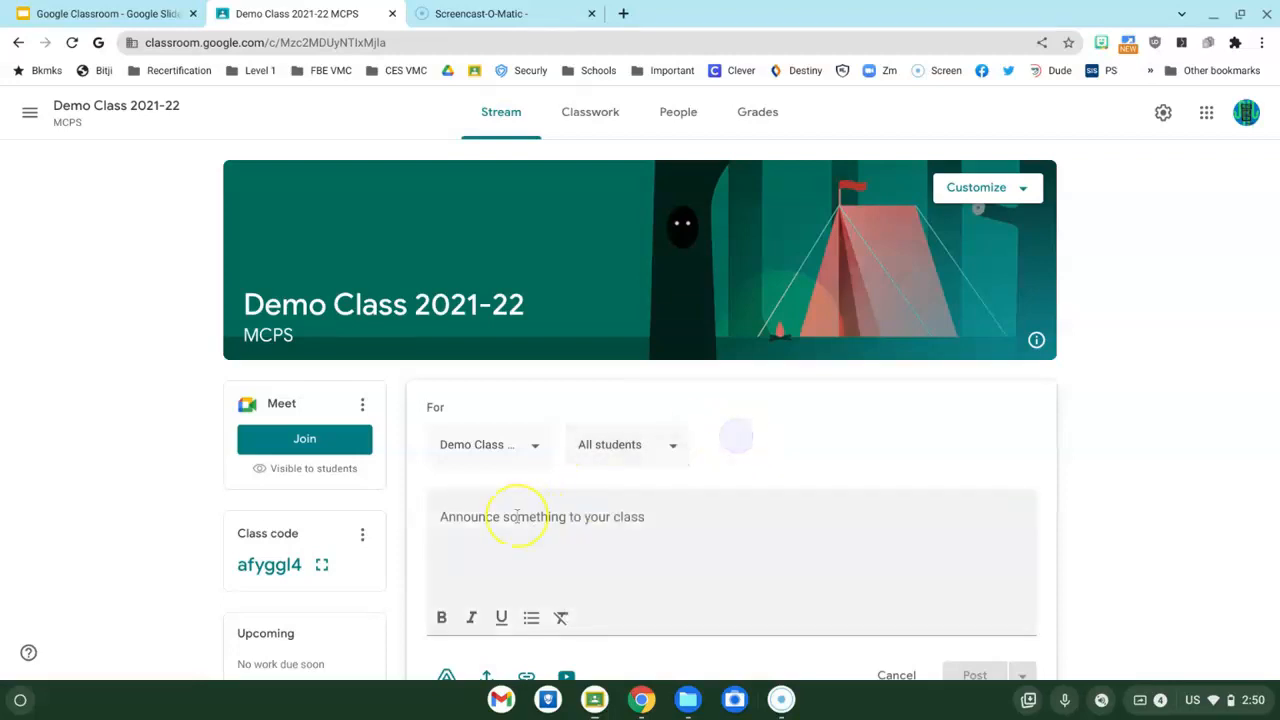
type("Pancake and Sushi are best friends.")
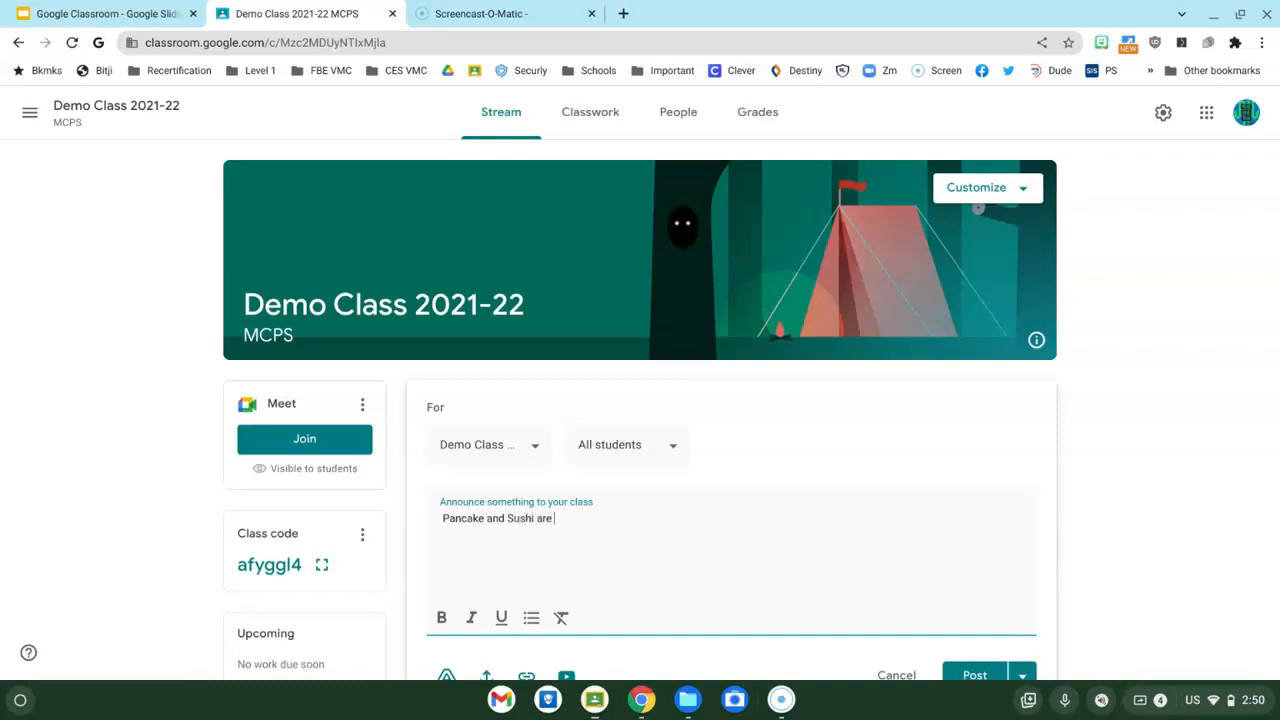
Upload the image Pancake and Sushi.jpg to the announcement and post it immediately.
scroll(435, 485, "down", 2)
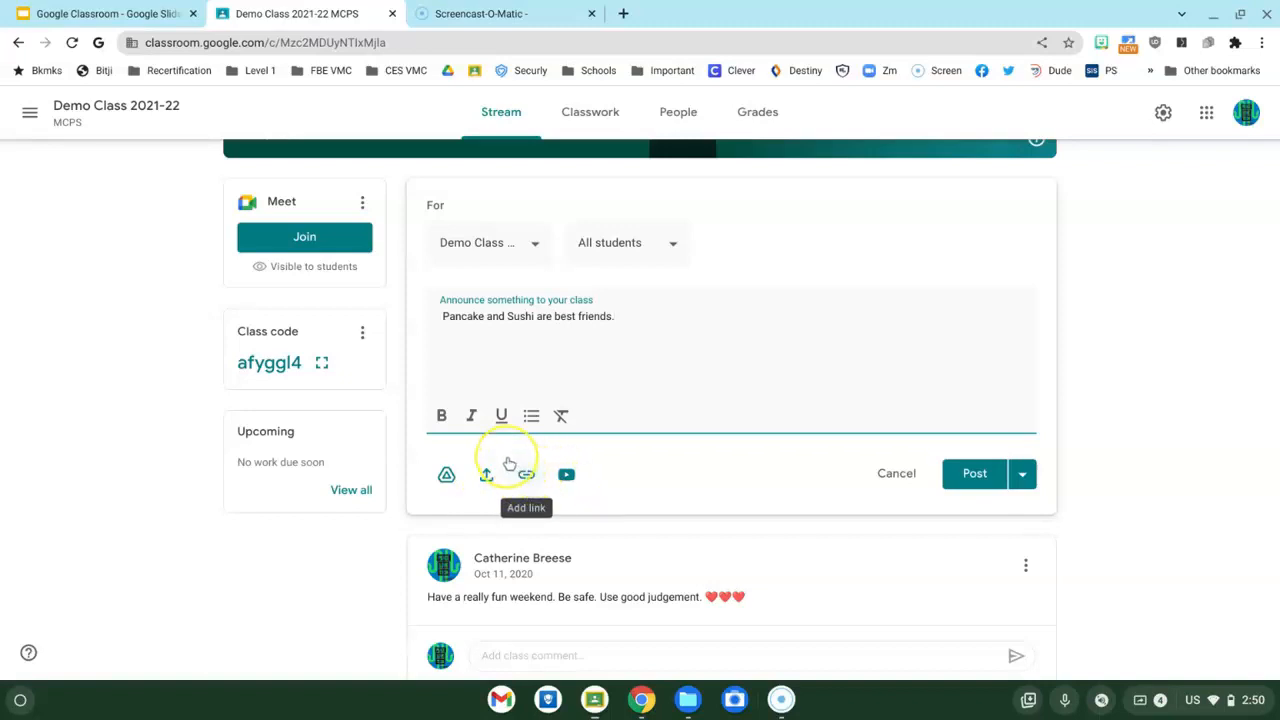
left_click(490, 470)
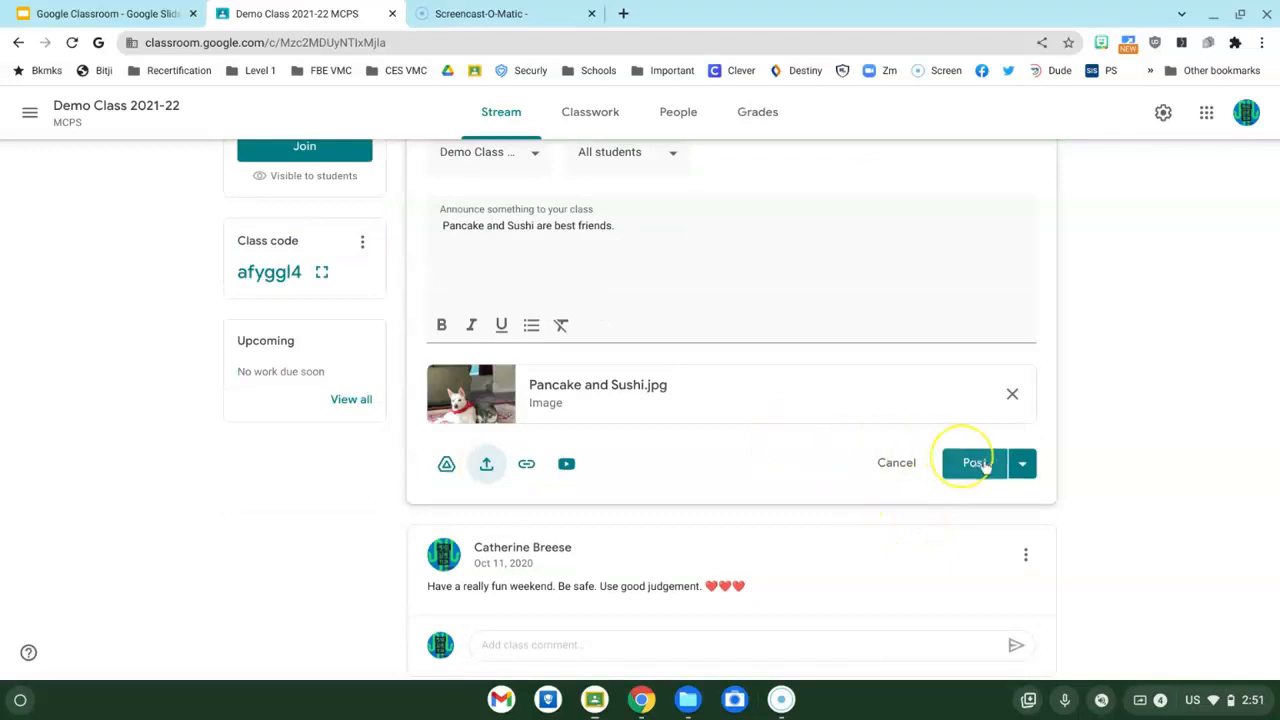
left_click(1036, 467)
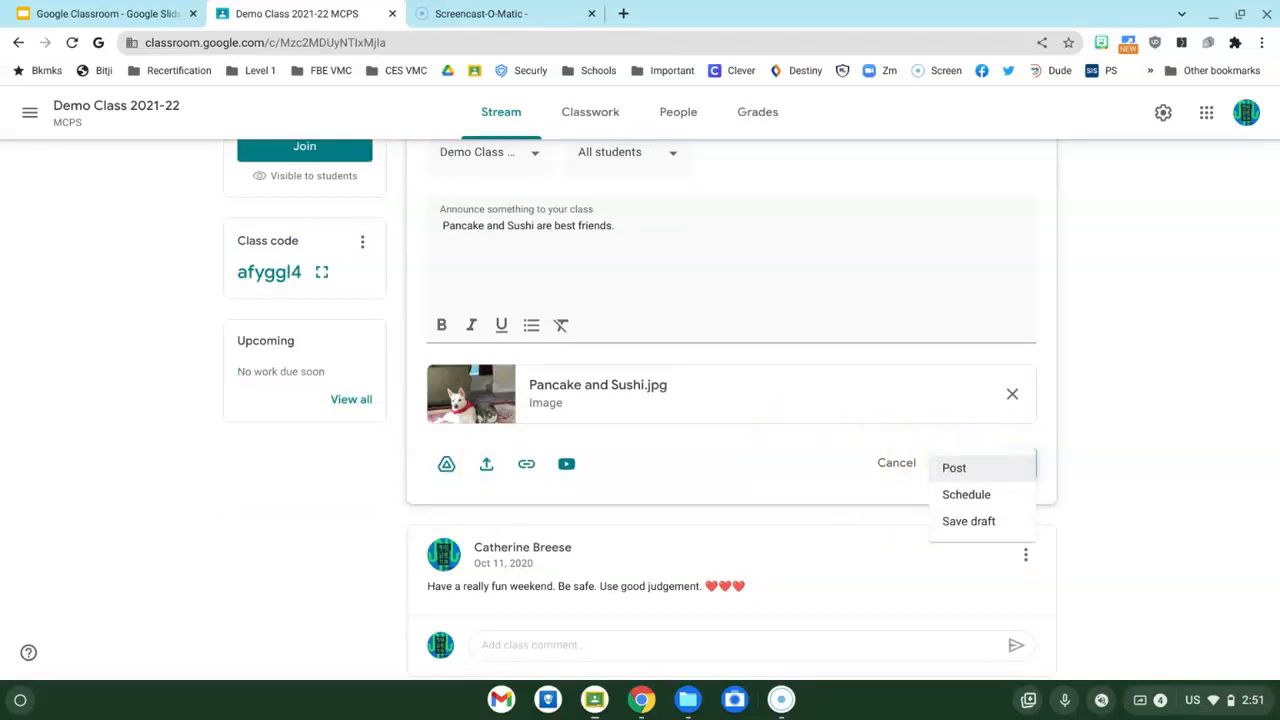
left_click(956, 467)
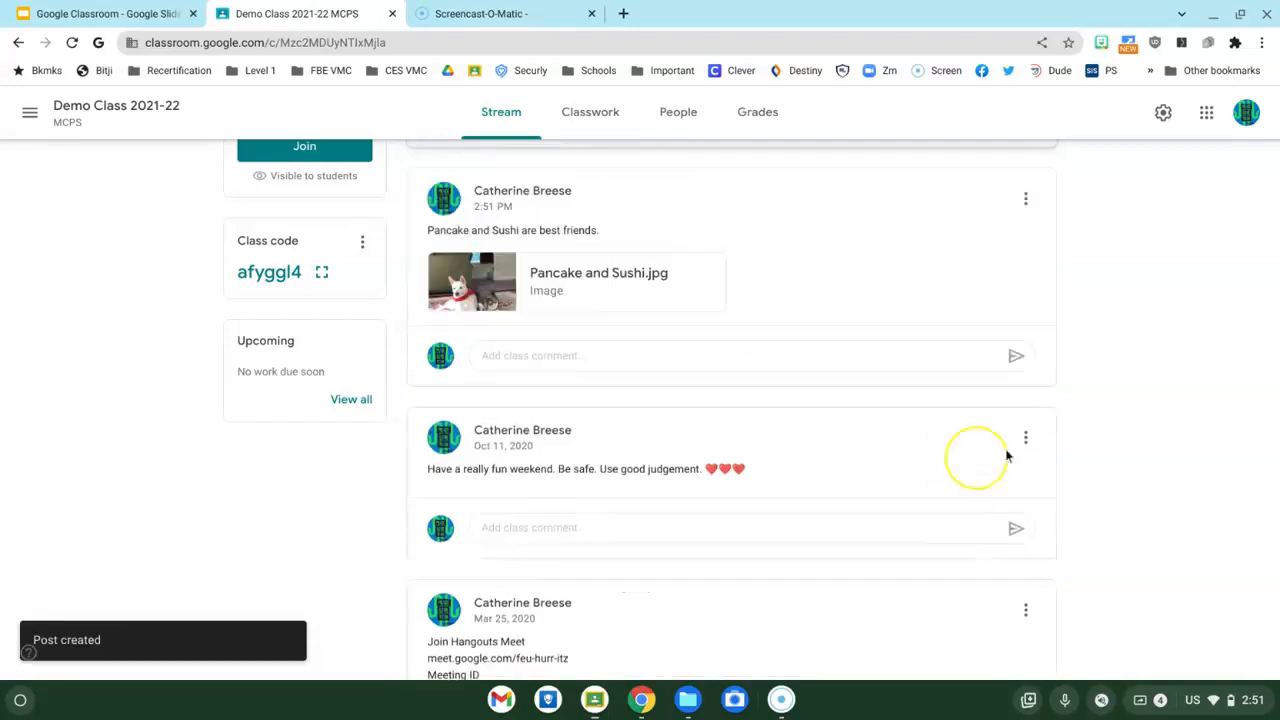
Mute Student 11 in the class's student list.
scroll(1160, 380, "up", 3)
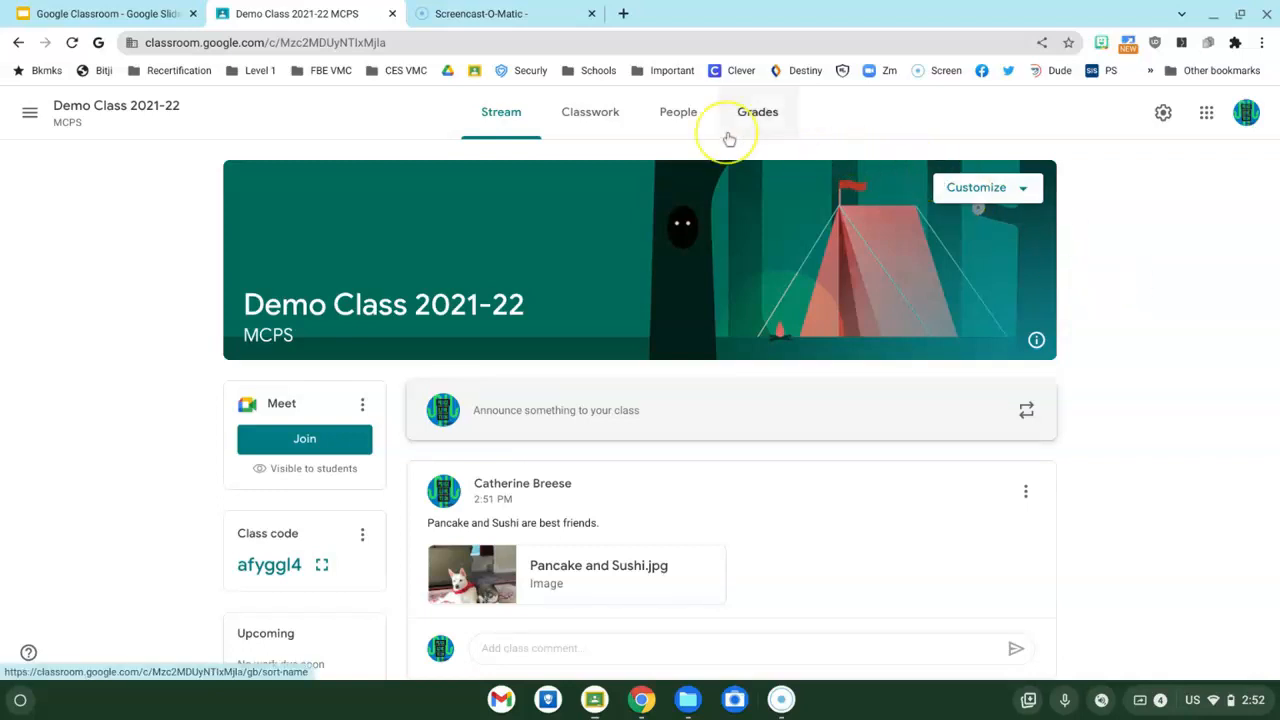
left_click(688, 126)
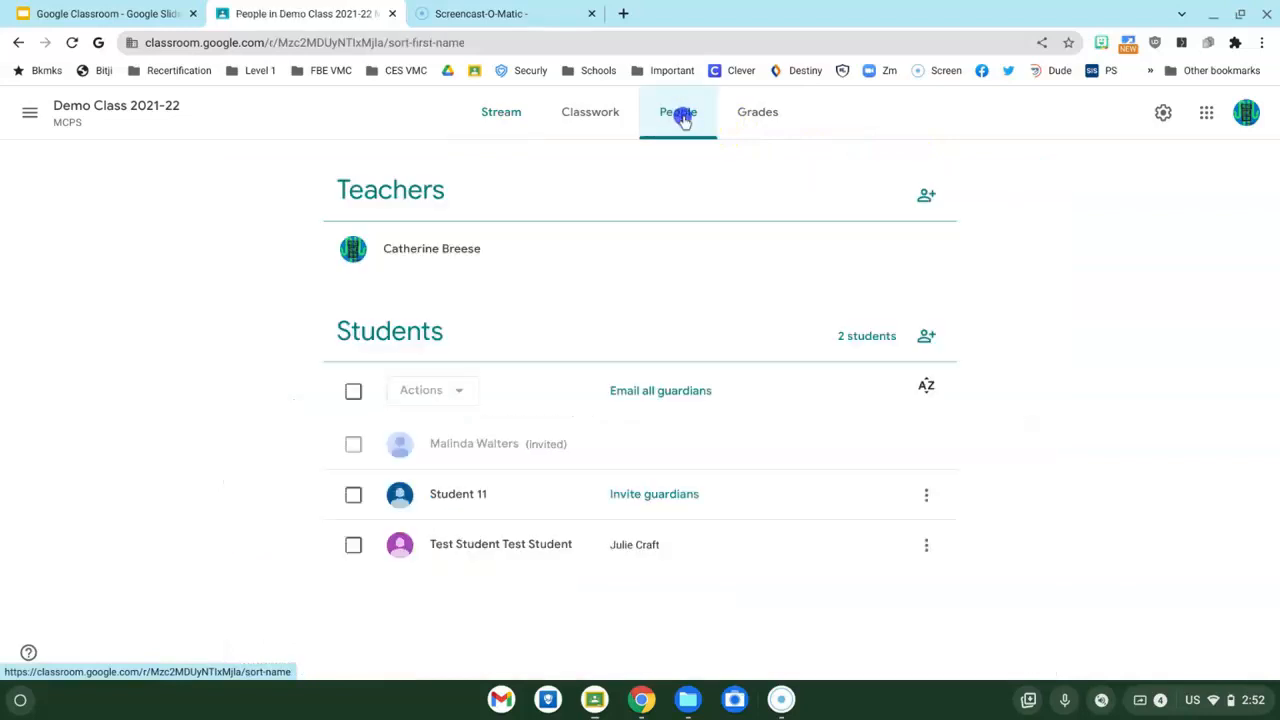
left_click(354, 495)
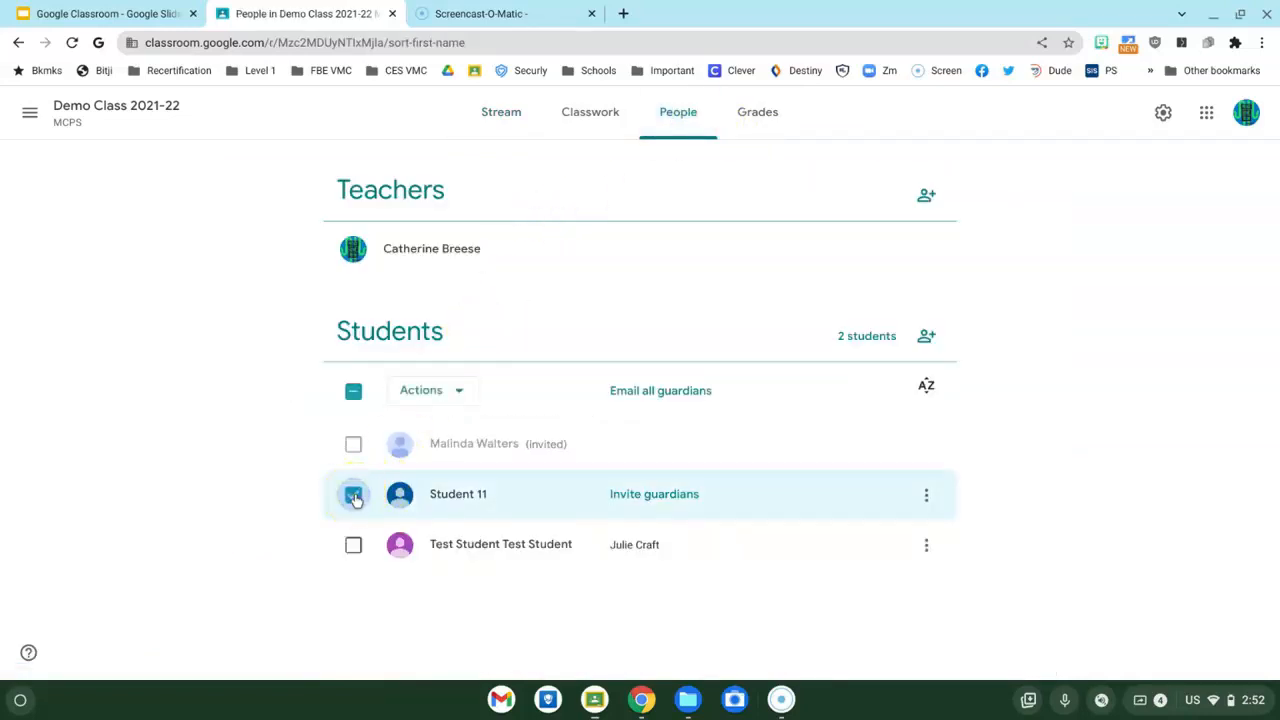
left_click(457, 391)
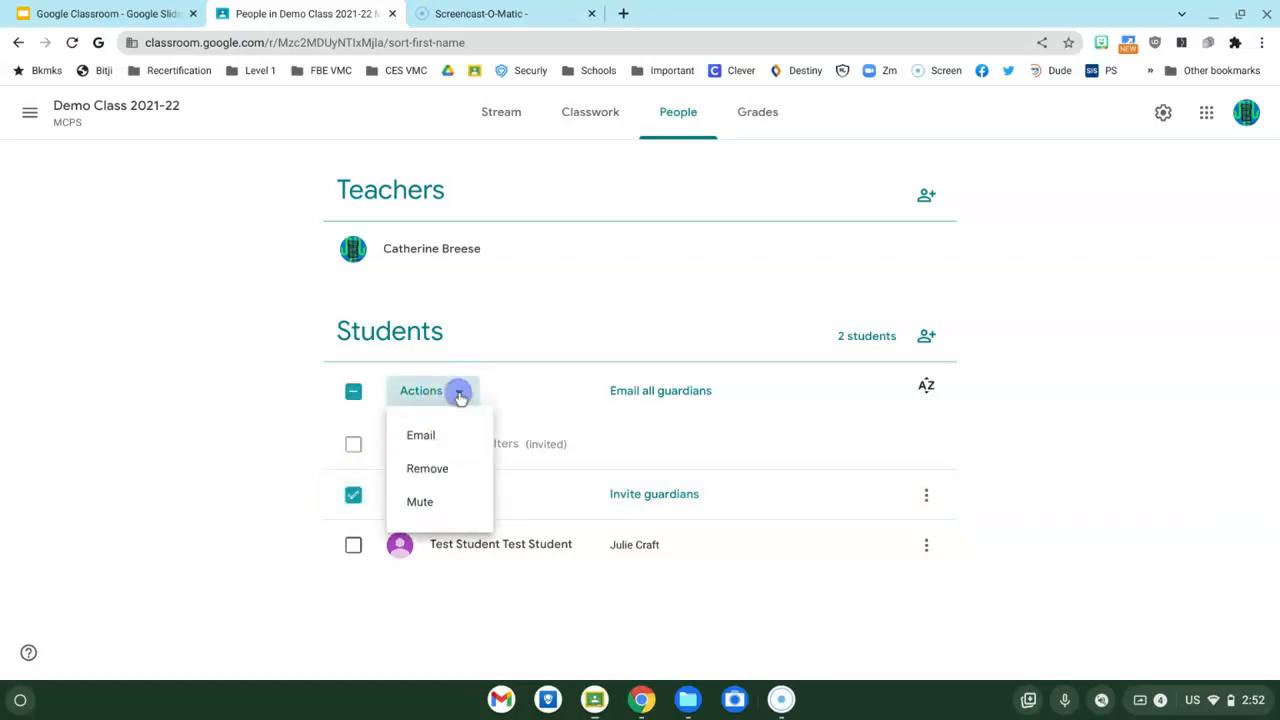
left_click(438, 502)
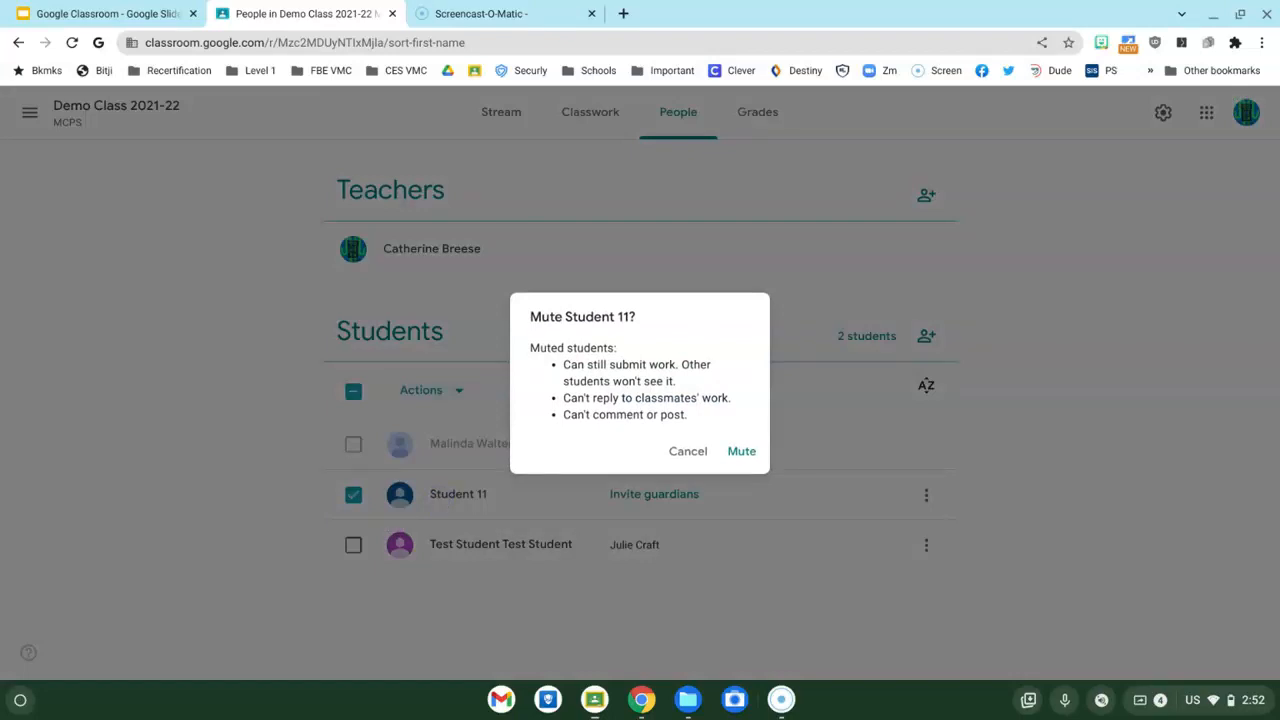
left_click(742, 452)
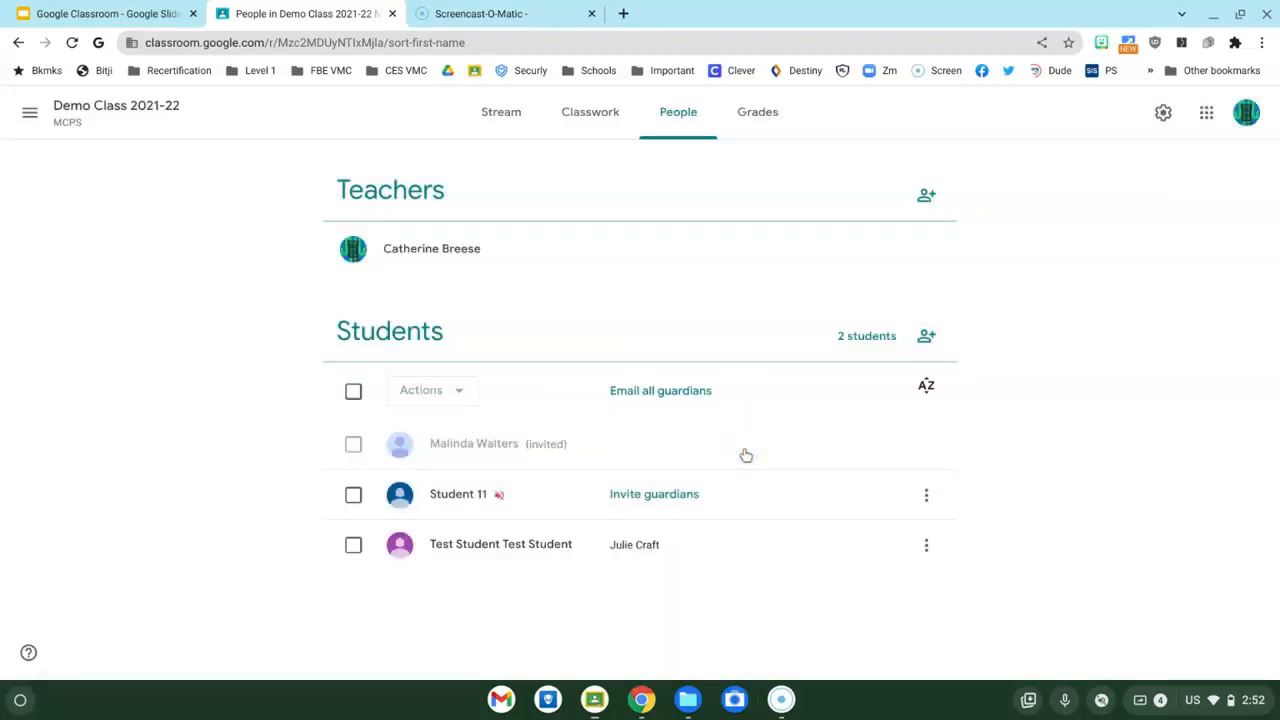